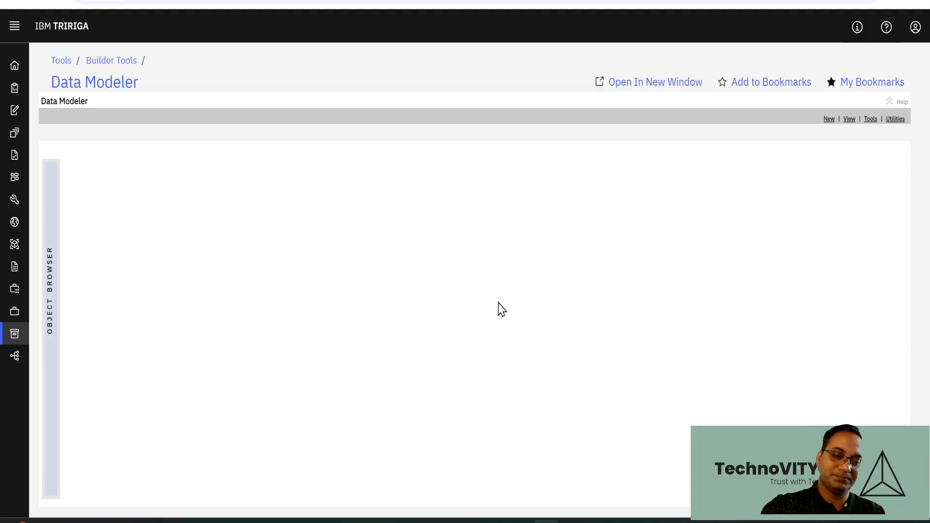
Open the cstVehicleTracking business object from the cstFleetManagement module in the Data Modeler
mouse_move(22, 242)
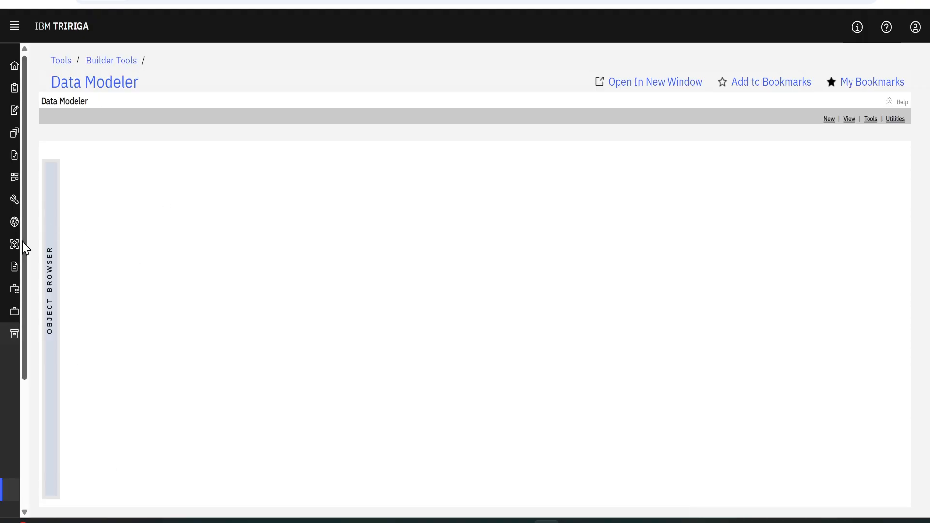
scroll(92, 454, "down", 2)
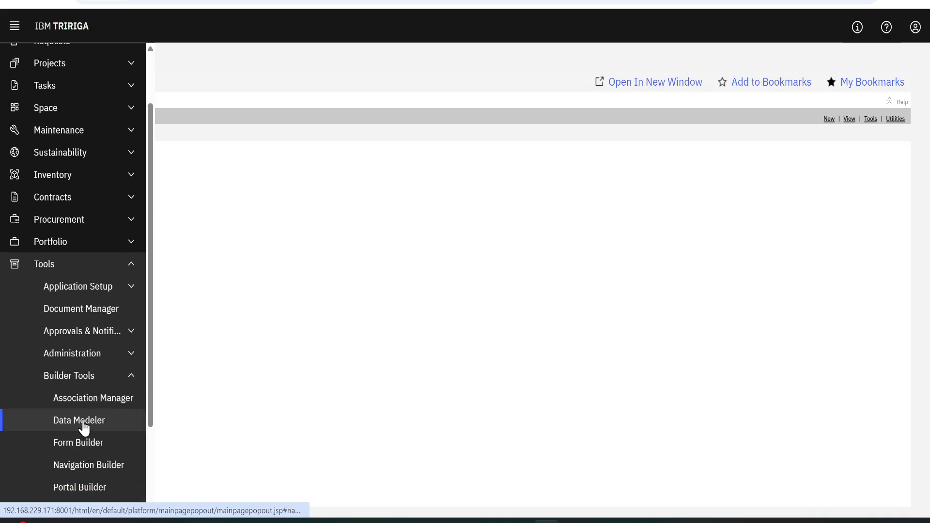
mouse_move(47, 193)
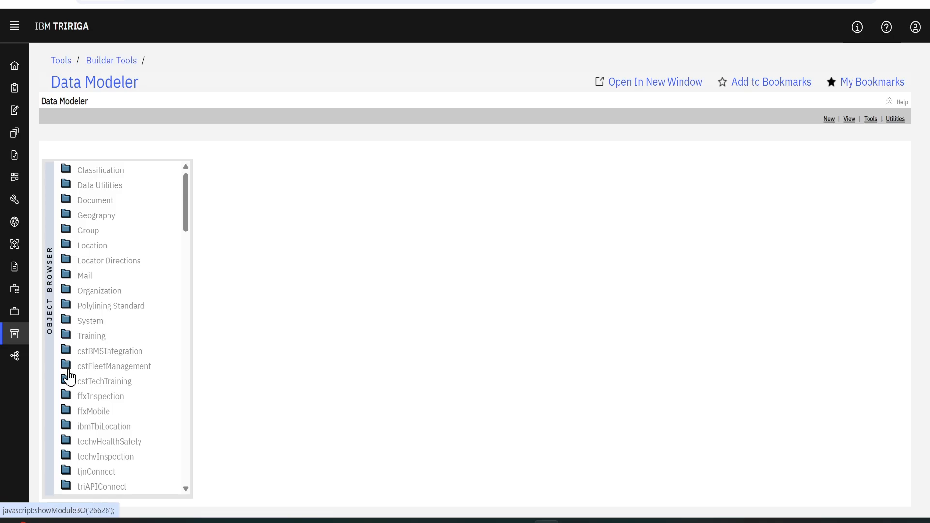
left_click(67, 368)
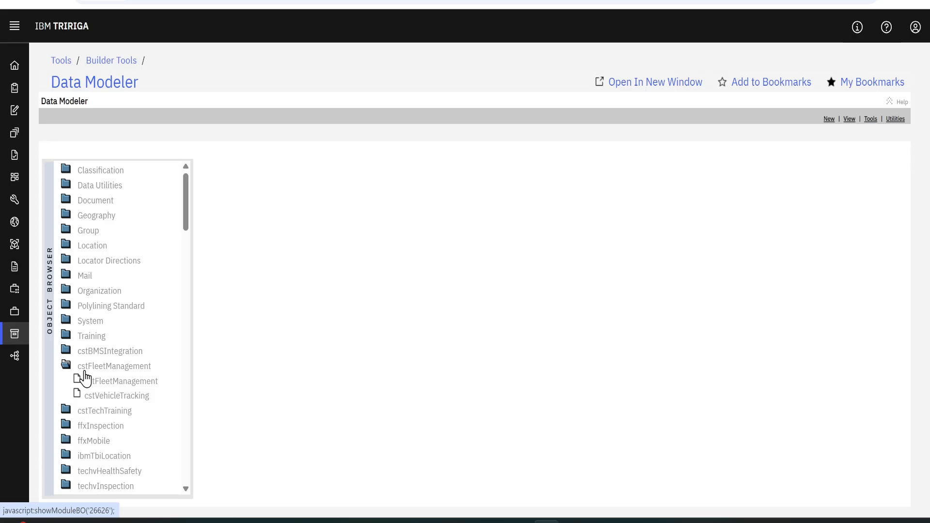
left_click(110, 401)
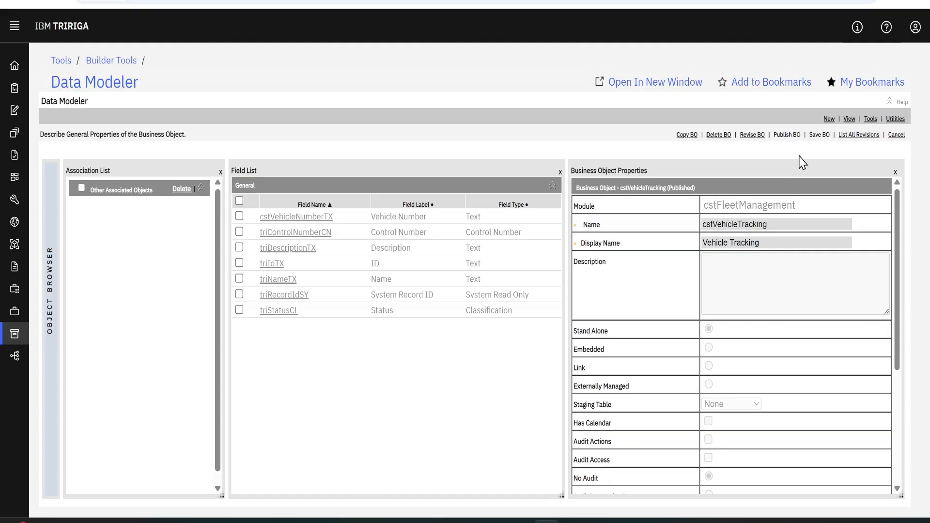
Put the cstVehicleTracking business object into revision and open its state transition diagram
left_click(872, 122)
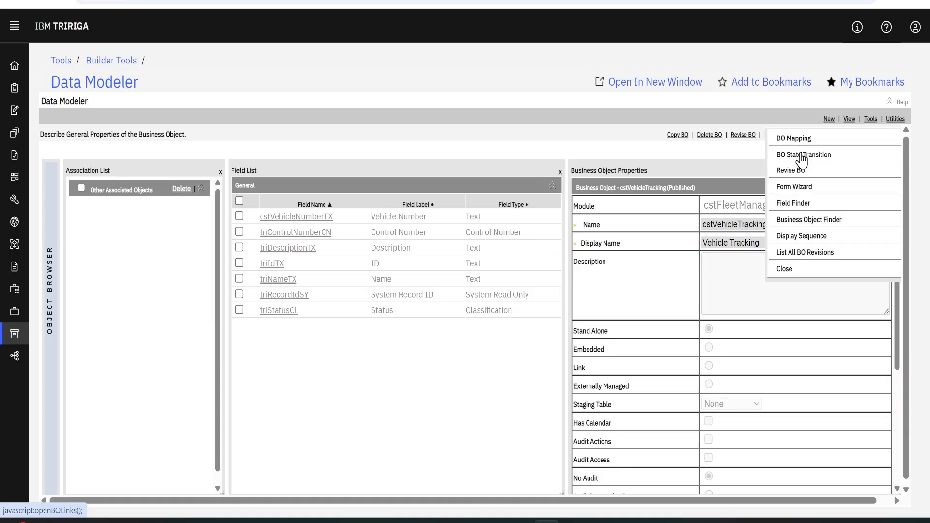
left_click(797, 177)
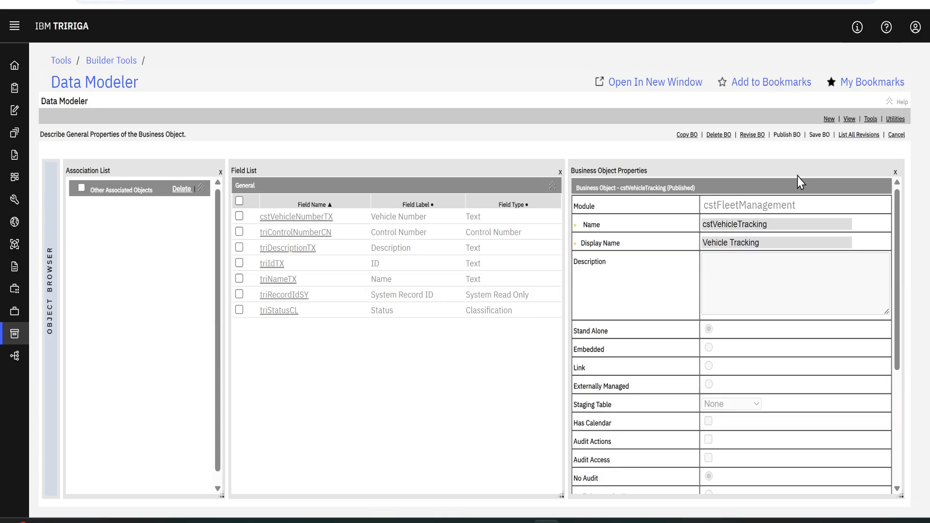
left_click(871, 118)
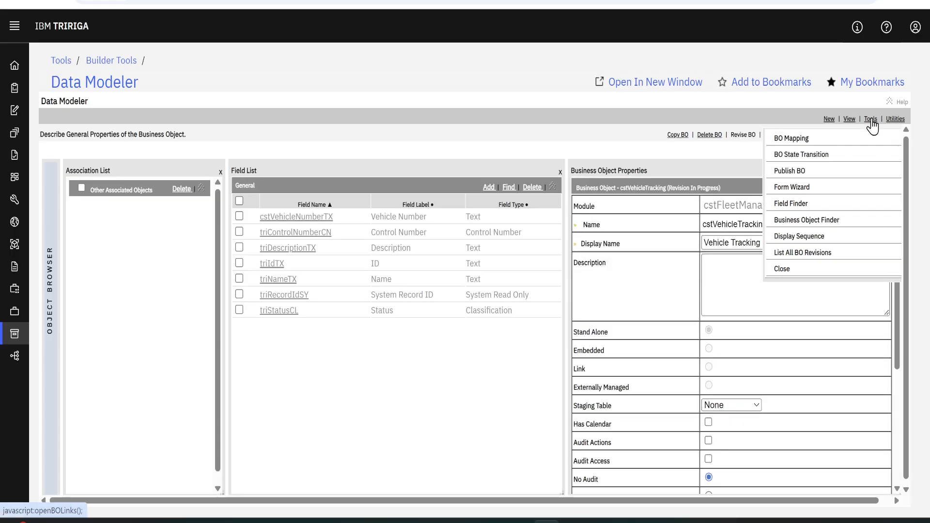
left_click(800, 154)
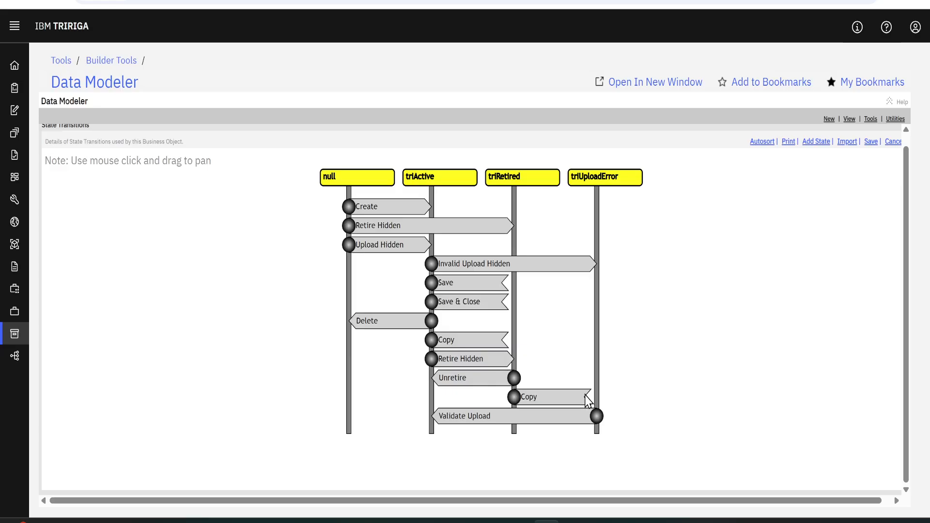
Review the import options and the properties of the triActive state's transitions, including Invalid Upload Hidden, Save, Copy and Retire Hidden
left_click(845, 145)
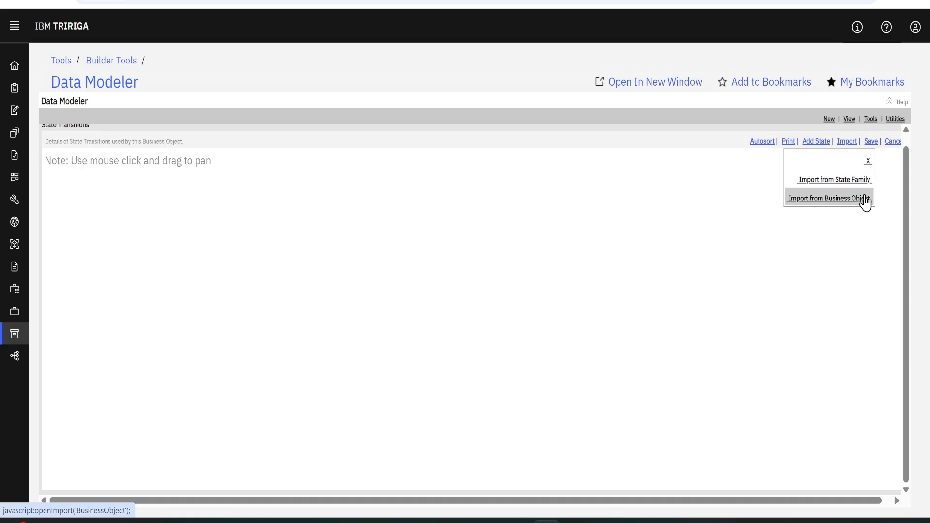
left_click(866, 164)
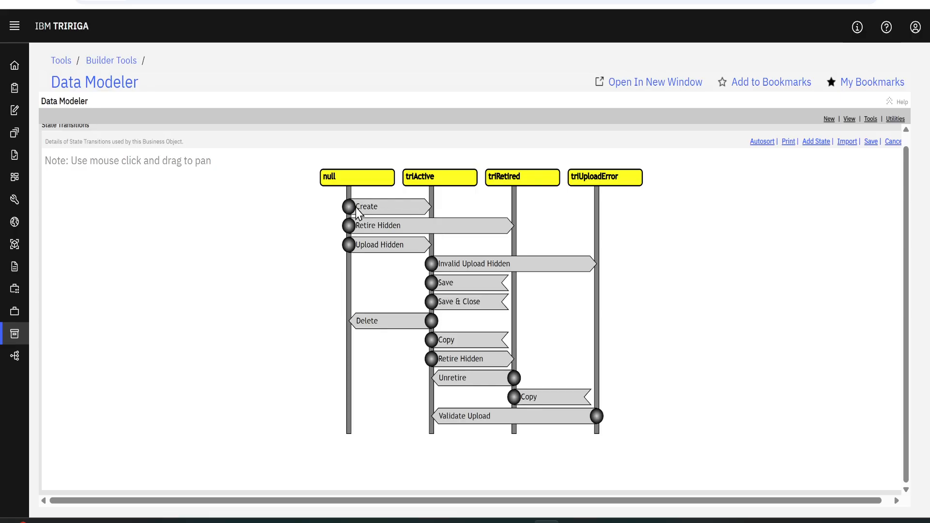
left_click(433, 267)
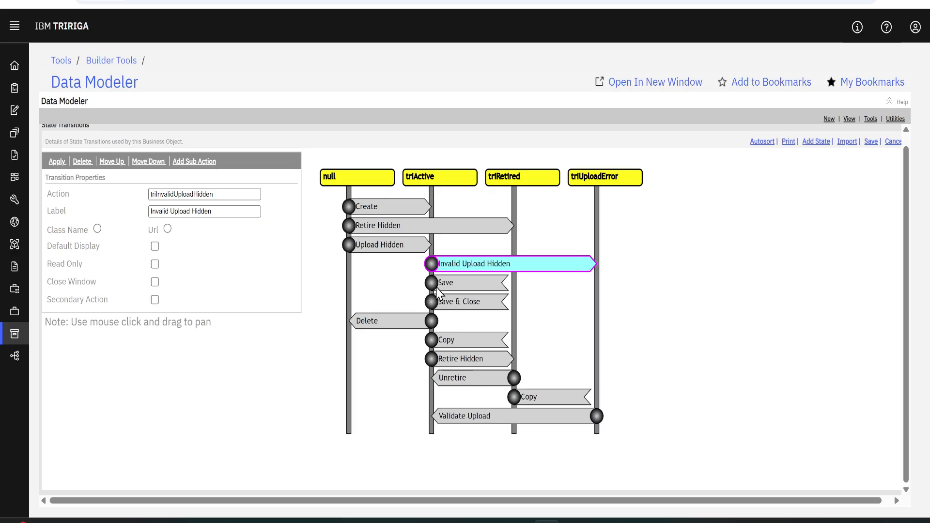
left_click(433, 284)
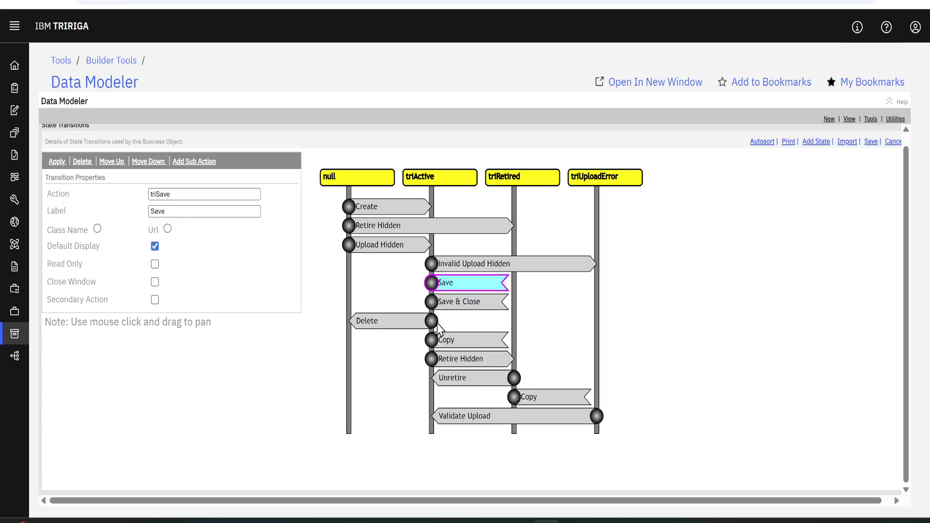
left_click(436, 344)
left_click(436, 363)
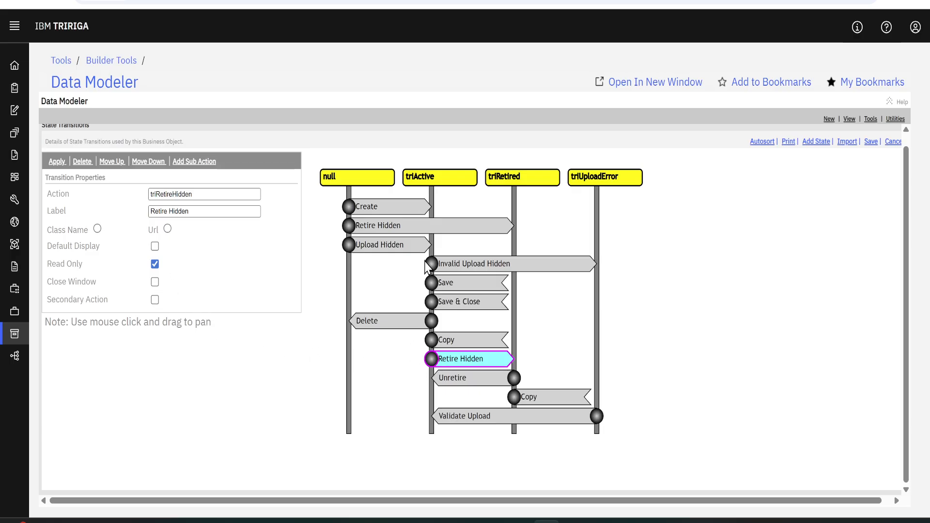
Add a transition from triActive to triRetired with action cstActivate and label Activate, apply it and save the diagram
left_click(441, 180)
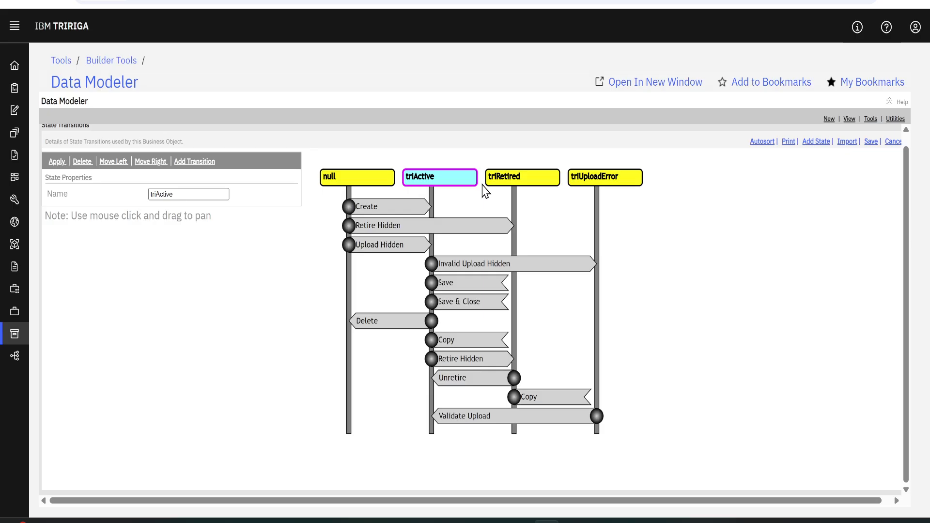
left_click(527, 179)
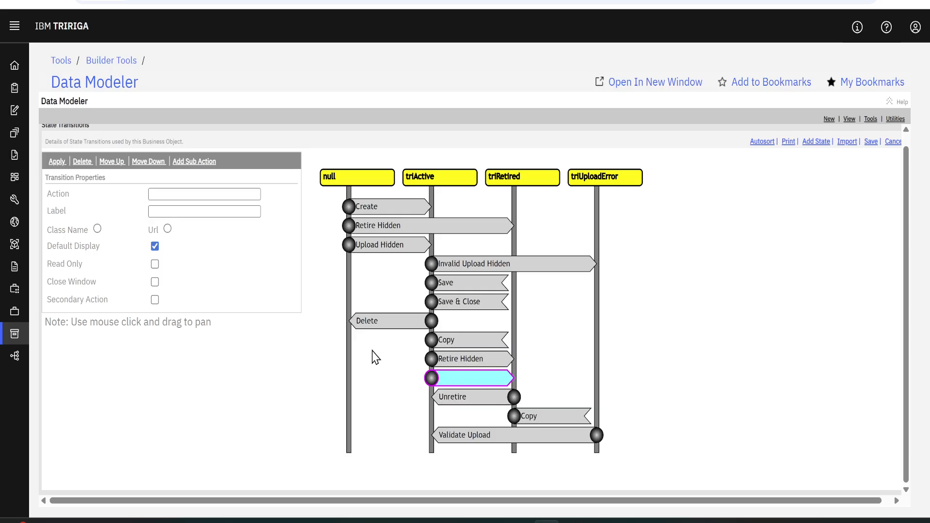
left_click(206, 191)
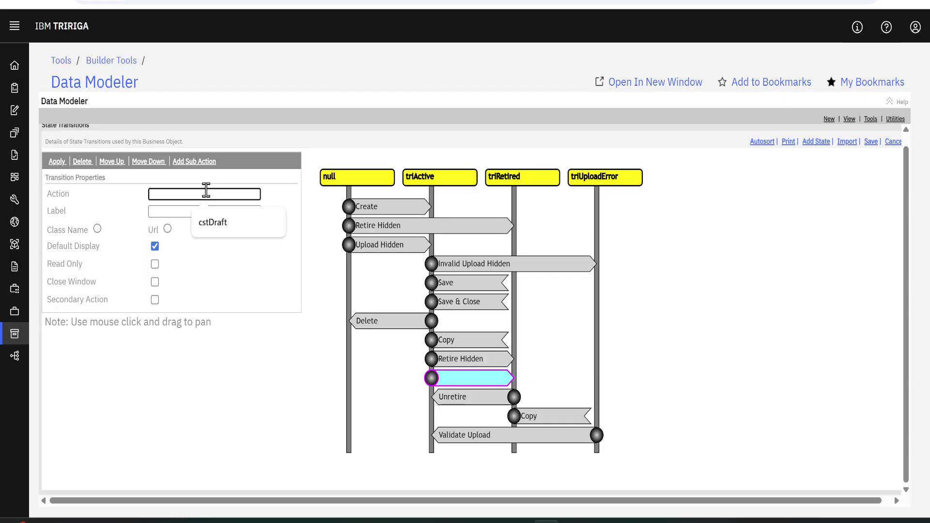
type("cstActive")
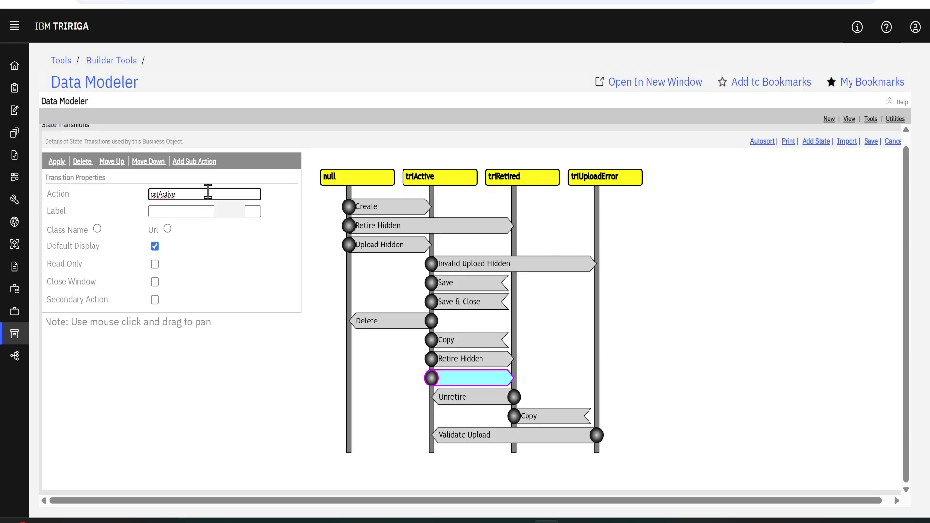
key("BackSpace")
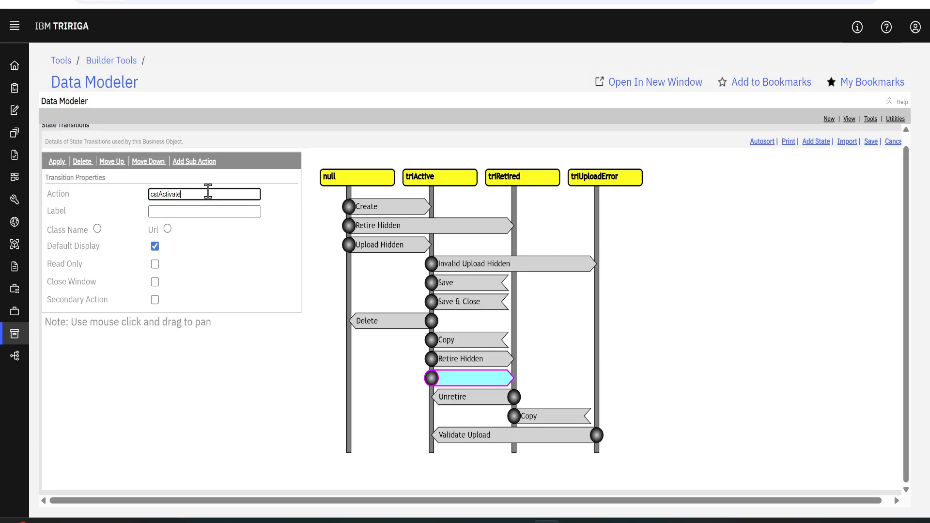
left_click(186, 211)
type("Activate")
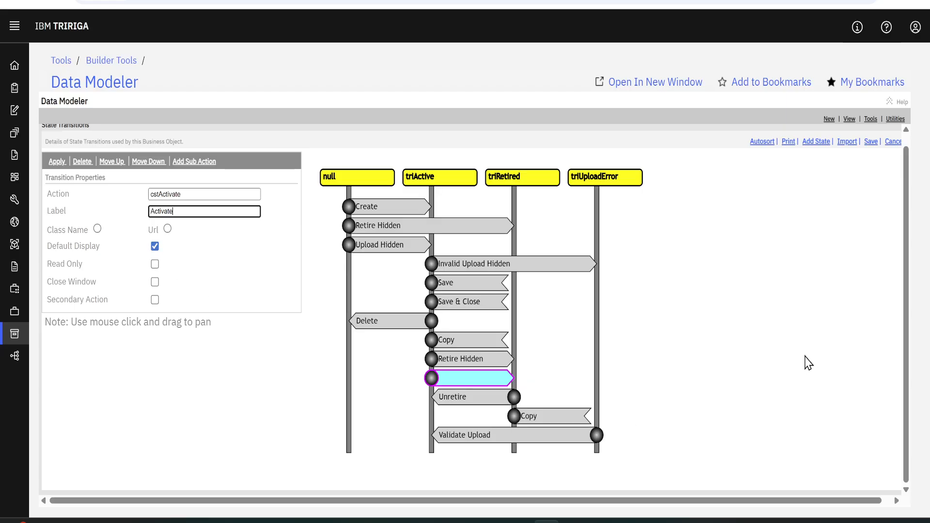
left_click(49, 177)
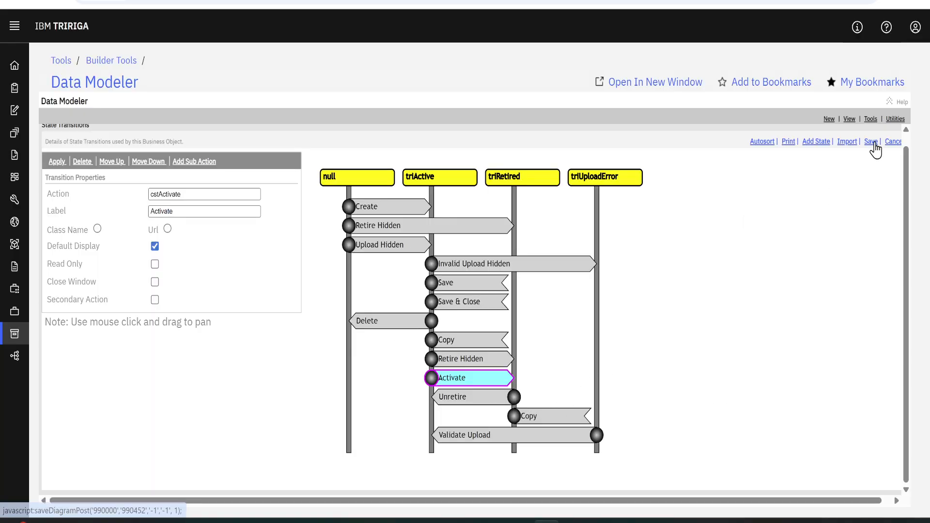
left_click(485, 390)
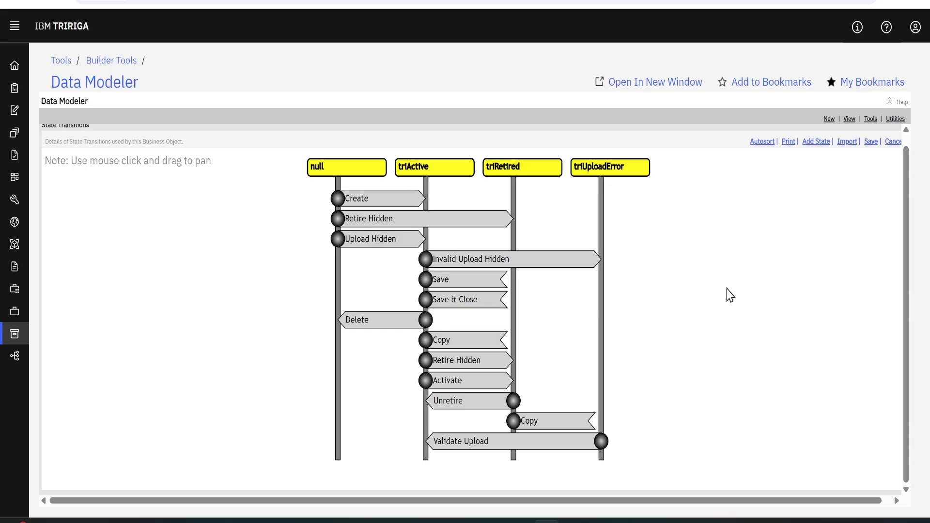
Add a sub action labelled Activate to the Activate transition
left_click(464, 383)
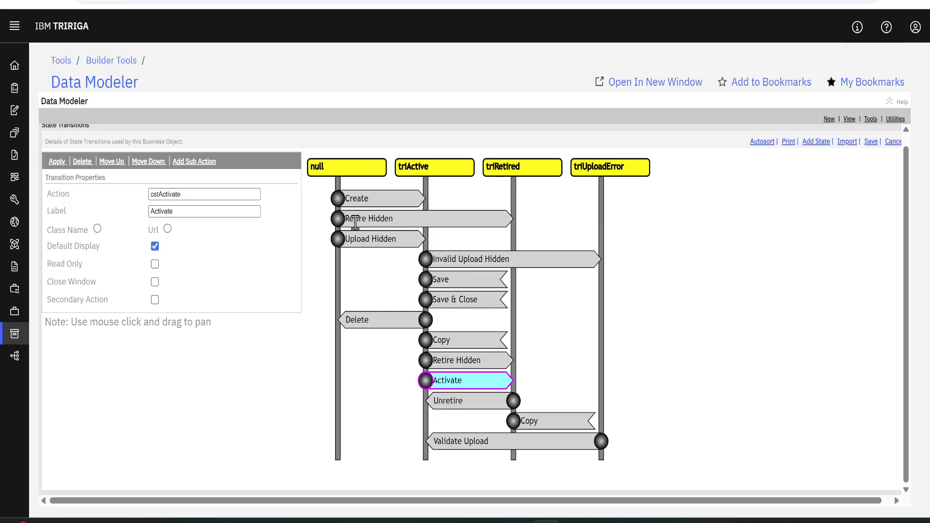
left_click(198, 167)
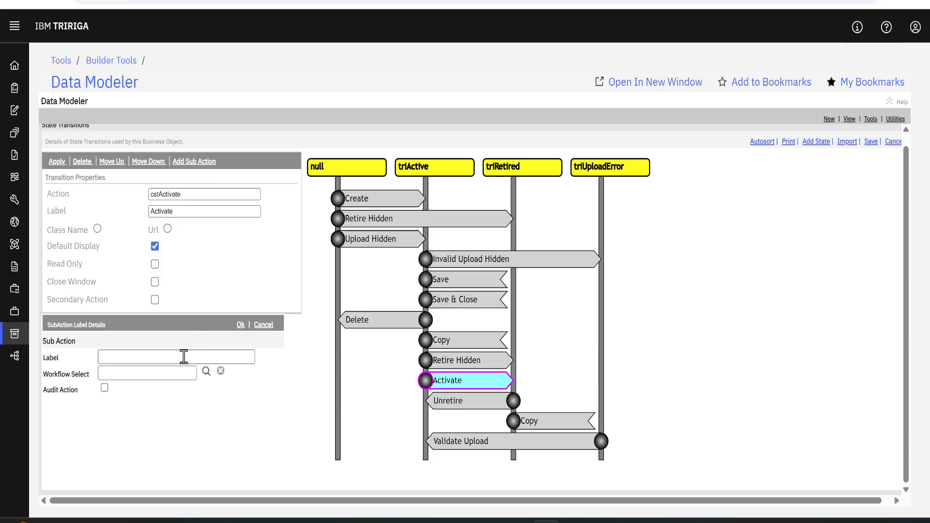
left_click(184, 357)
type("Activate")
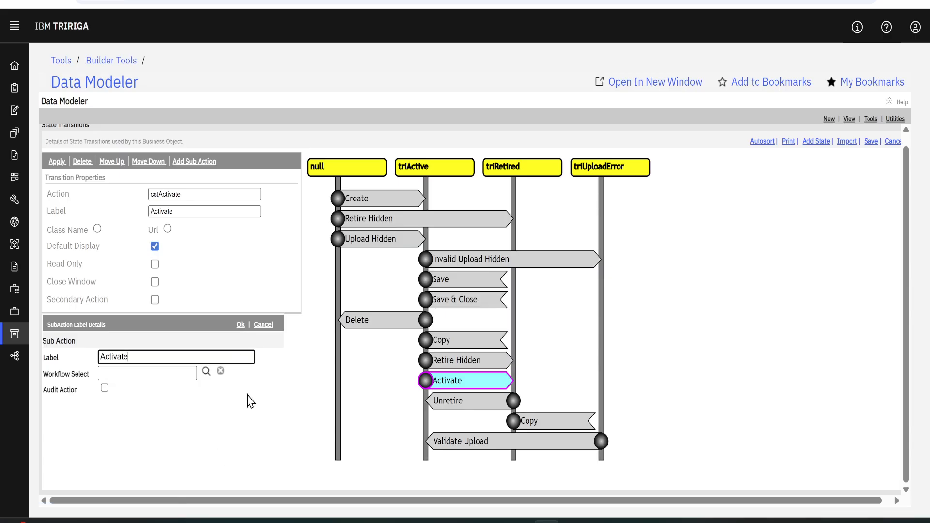
left_click(241, 326)
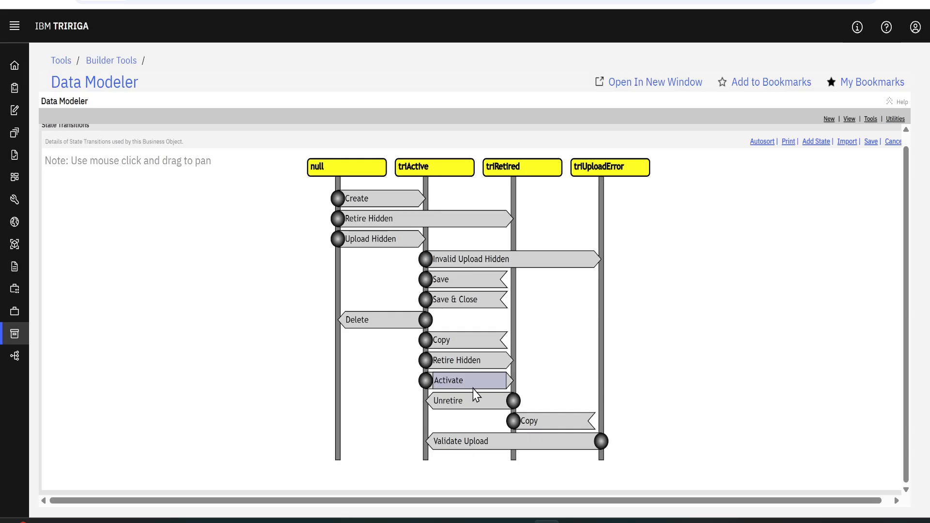
Open the Activate sub action and add the Status field as a state transition attribute
left_click(446, 382)
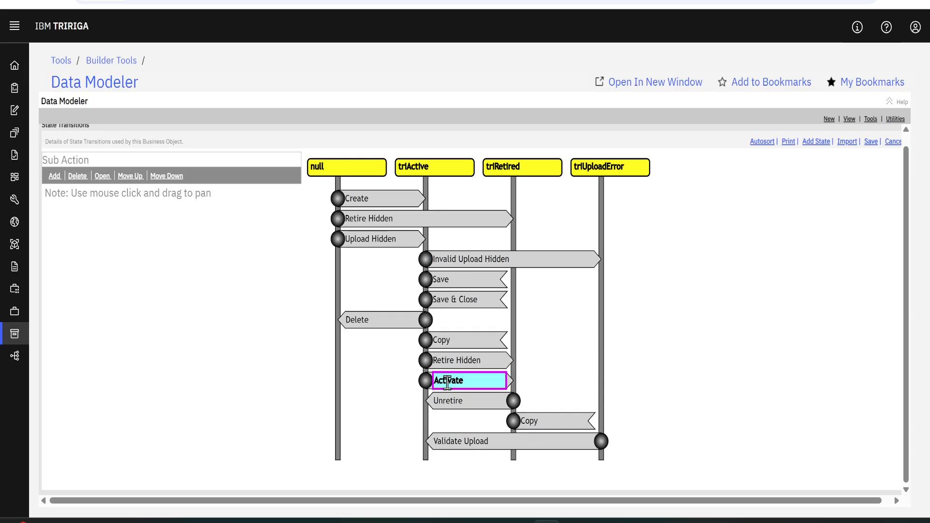
left_click(103, 176)
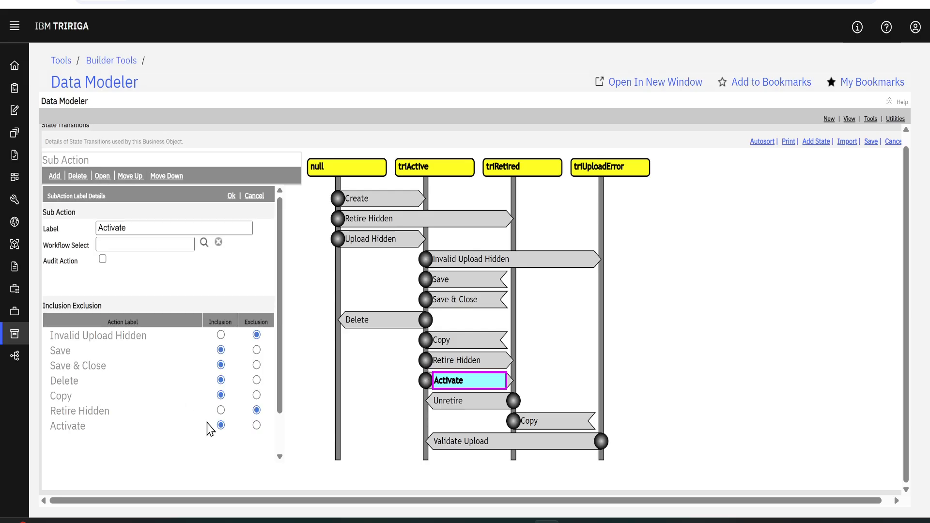
scroll(210, 434, "down", 1)
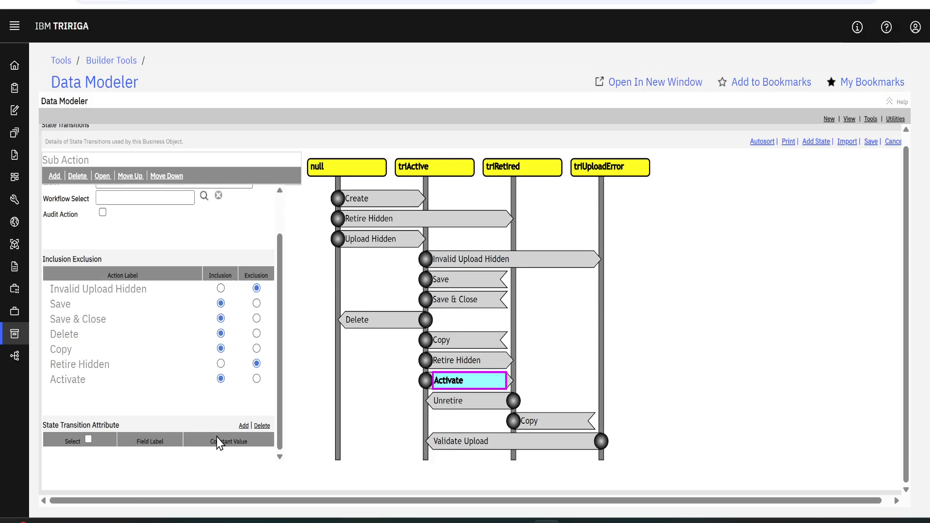
left_click(240, 429)
scroll(242, 412, "down", 4)
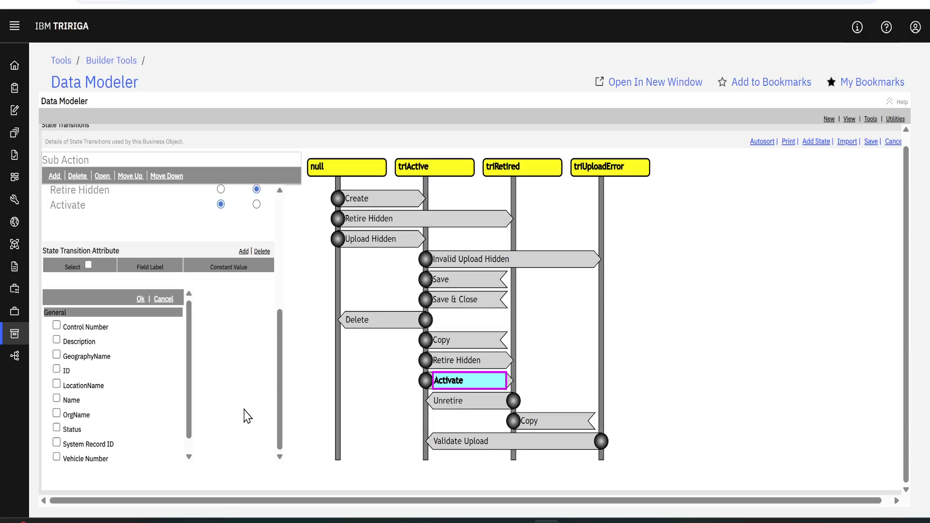
scroll(71, 441, "down", 1)
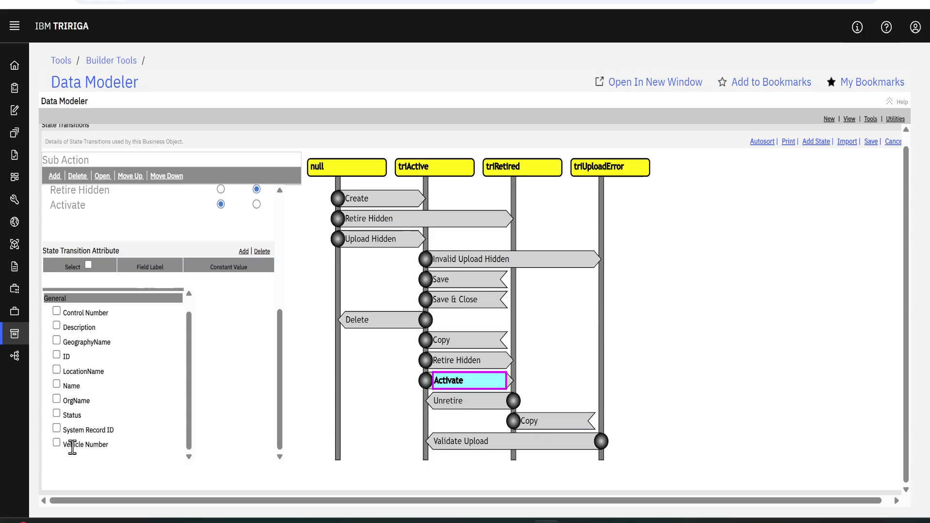
left_click(55, 415)
scroll(136, 436, "up", 1)
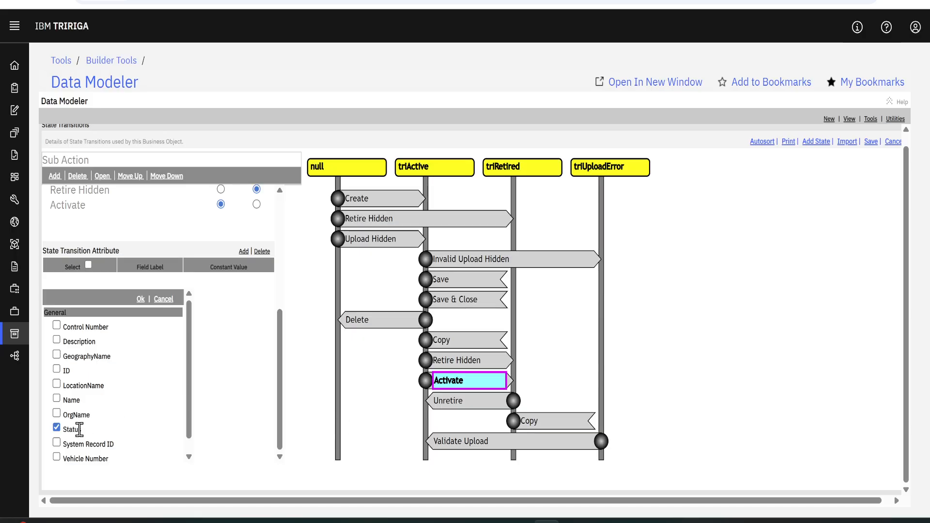
left_click(140, 299)
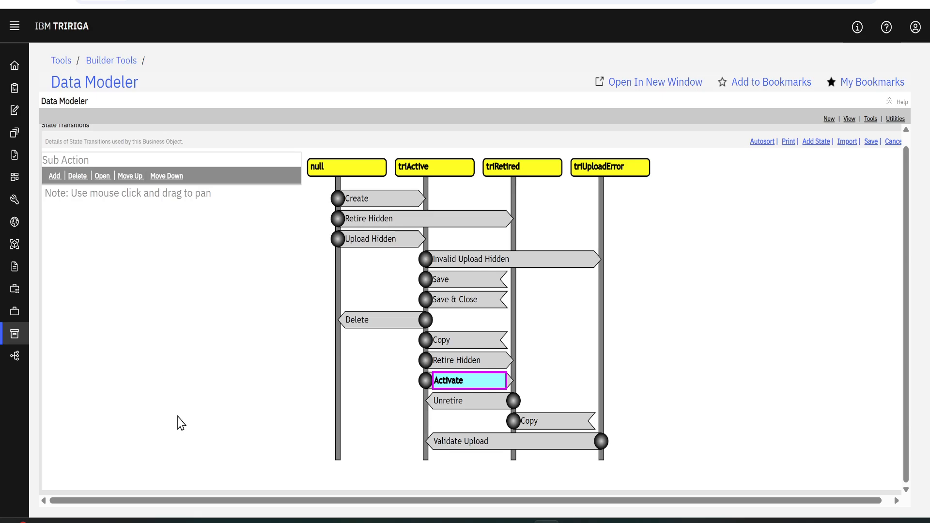
Set the constant value of the Status attribute to Active
left_click(189, 440)
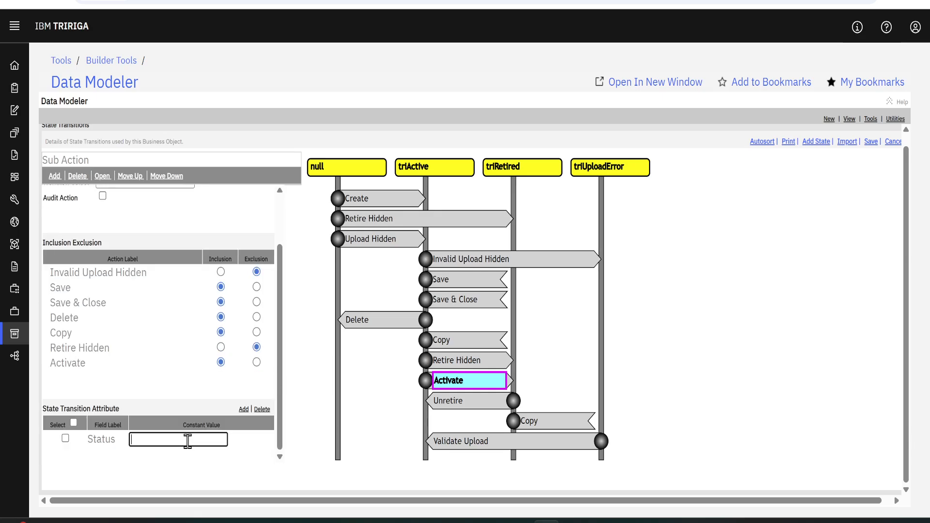
type("Active")
scroll(167, 399, "up", 2)
scroll(168, 396, "down", 2)
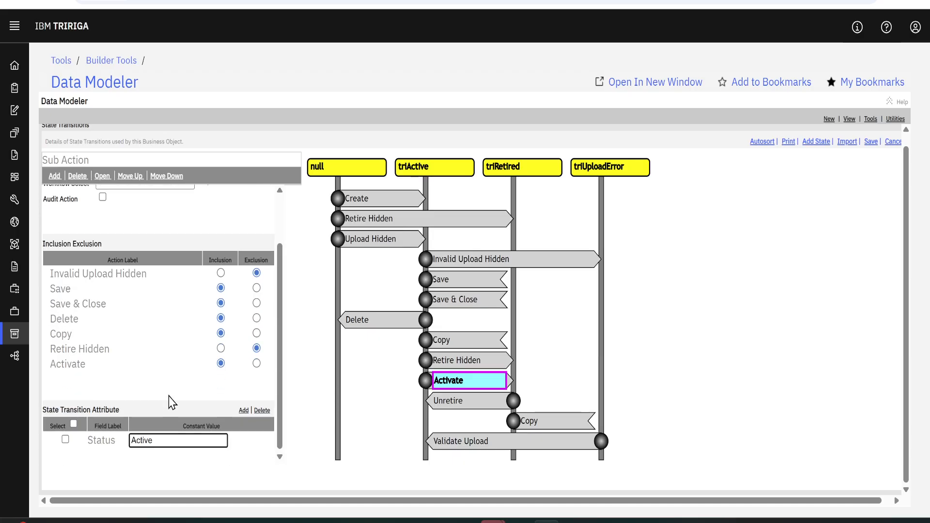
Close the state transition diagram and publish the cstVehicleTracking business object
scroll(172, 434, "up", 2)
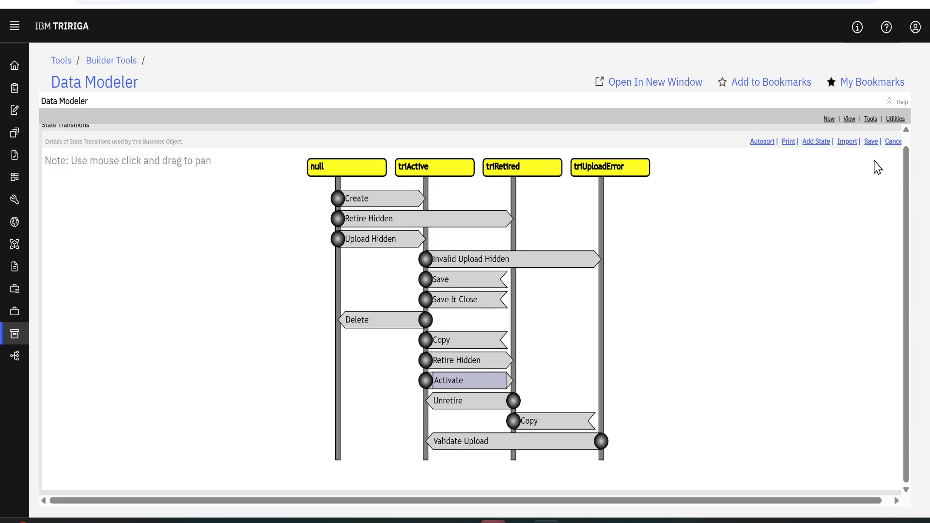
left_click(894, 142)
left_click(894, 142)
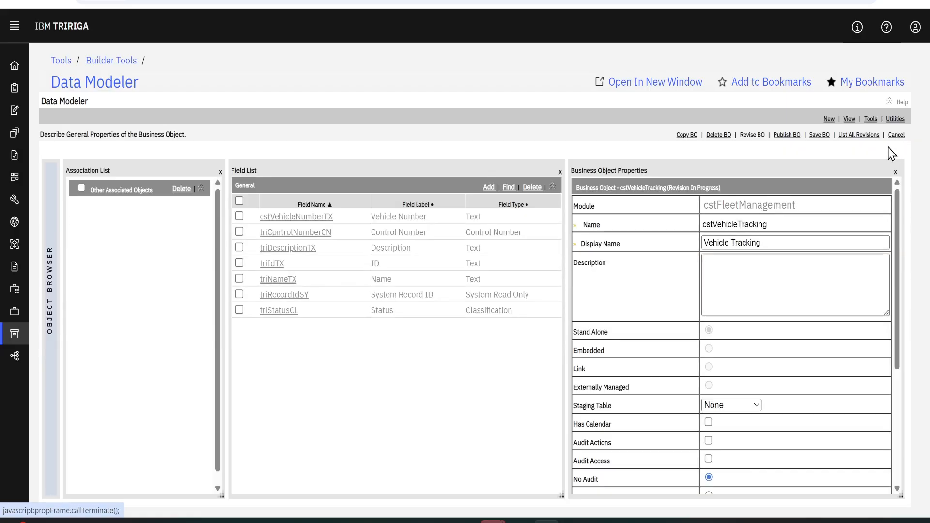
left_click(871, 119)
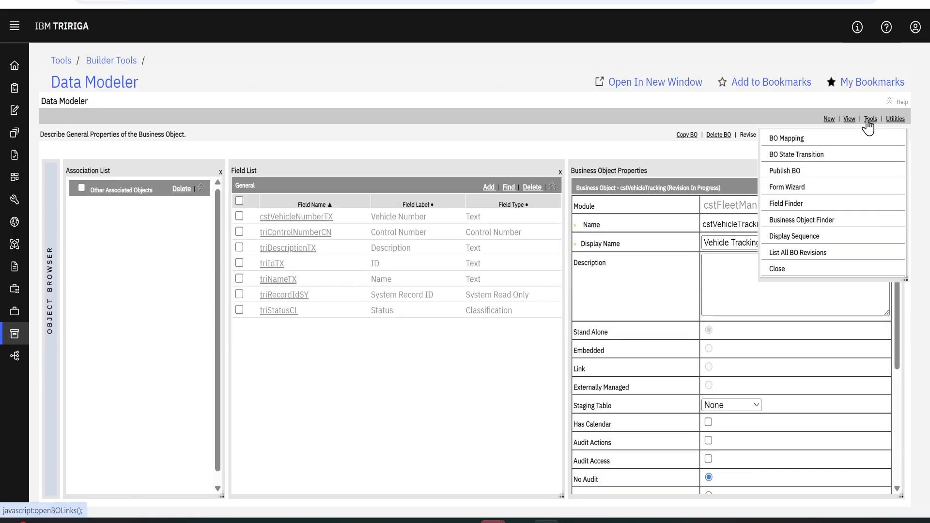
left_click(786, 172)
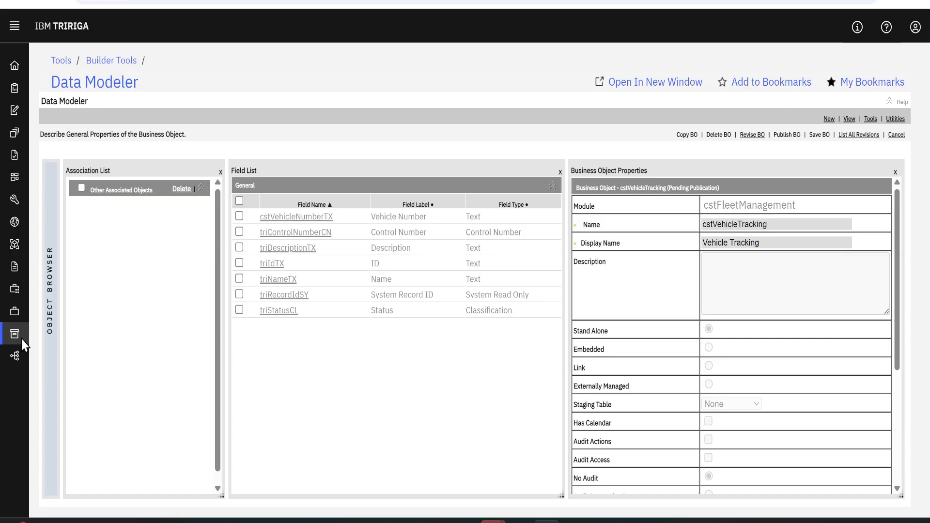
Switch to the Form Builder and open the cstVehicleTracking form of the cstFleetManagement module
mouse_move(31, 307)
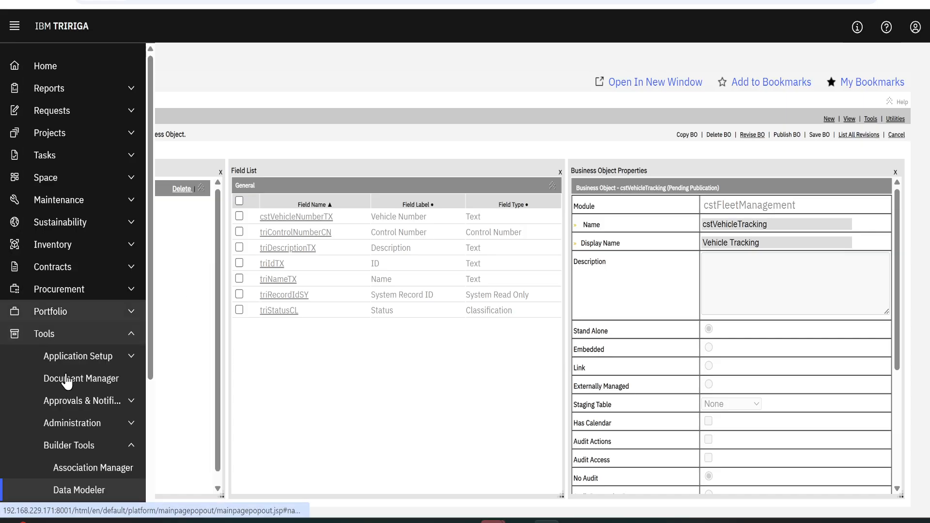
scroll(67, 382, "down", 3)
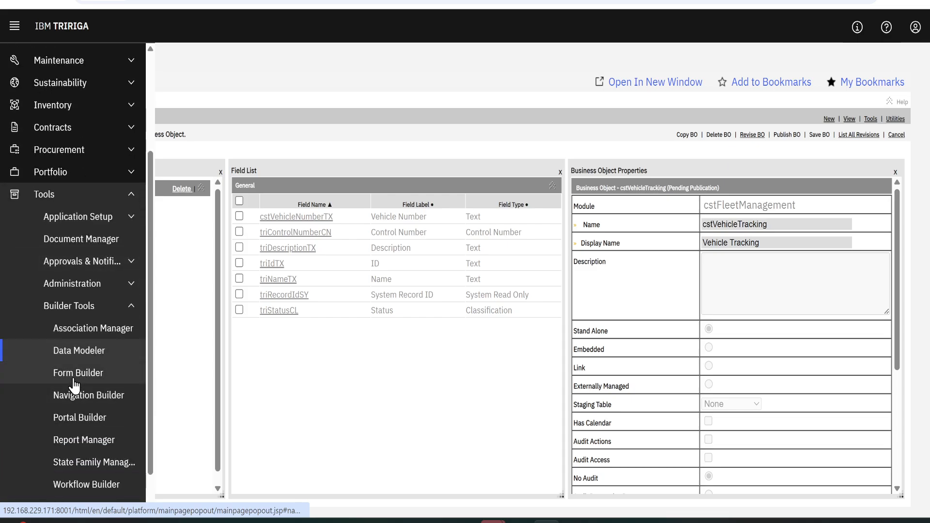
left_click(74, 376)
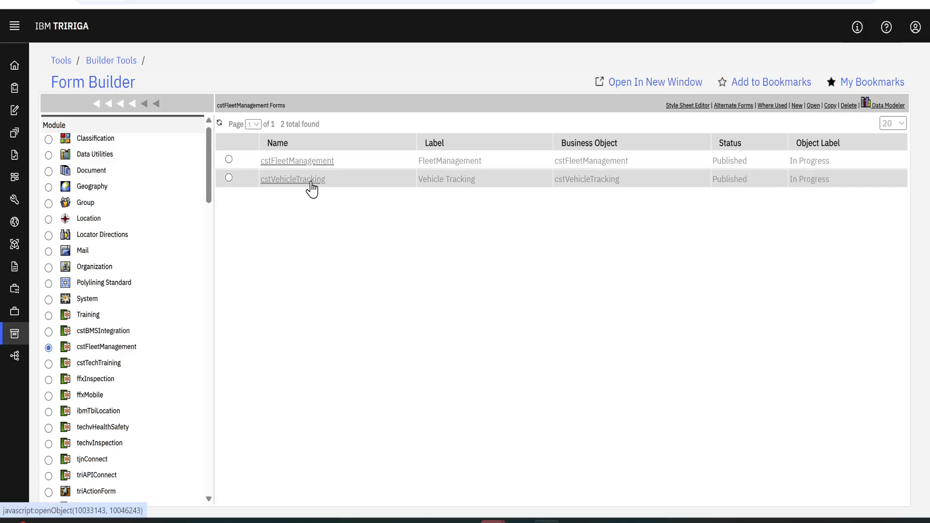
left_click(310, 184)
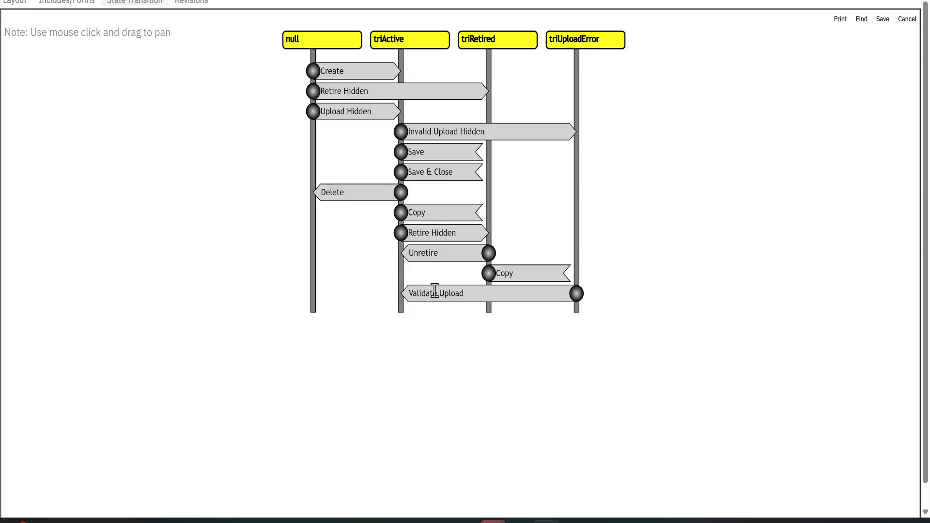
Find the cstActivate transition from triActive to triRetired, add it to the form's state transition diagram and save the diagram
left_click(863, 28)
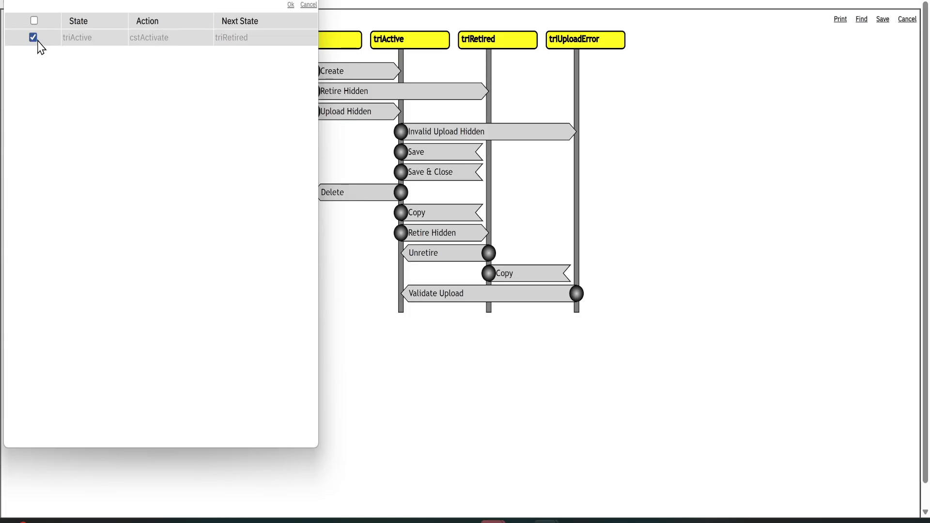
left_click(291, 5)
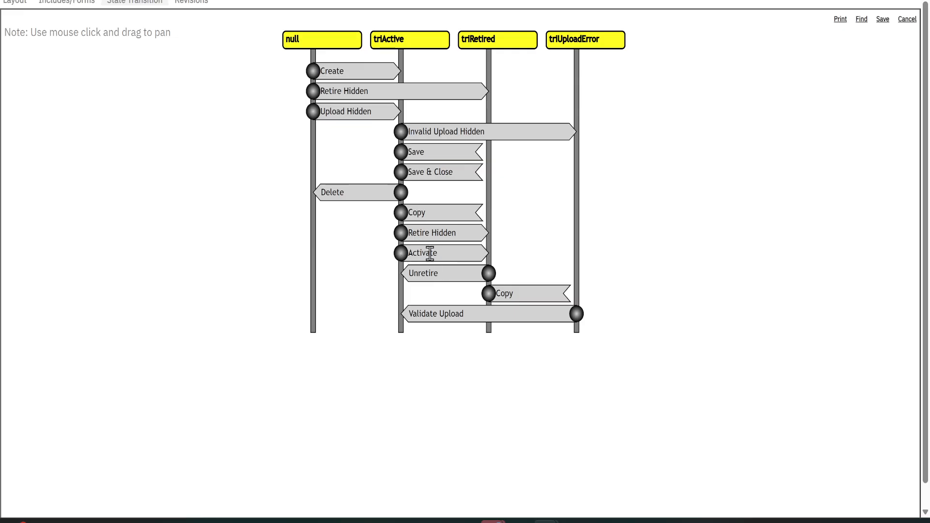
left_click(407, 254)
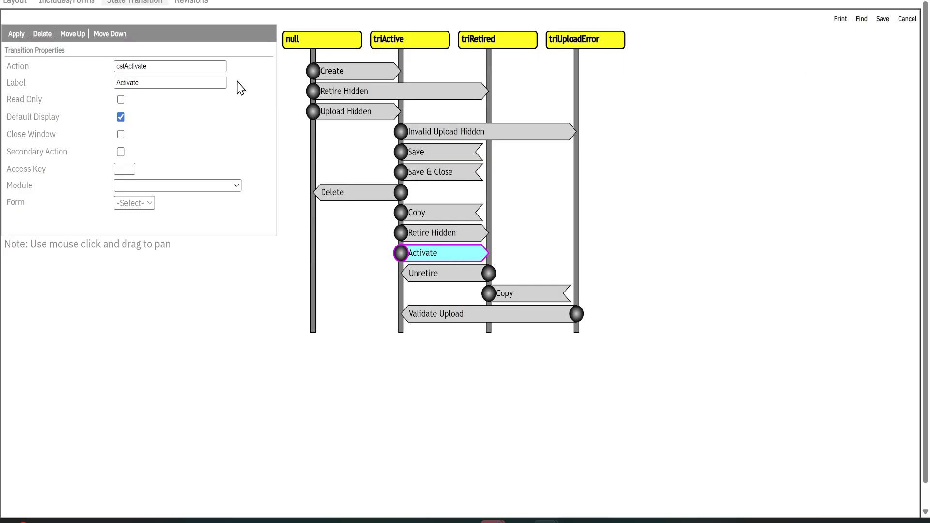
left_click(881, 21)
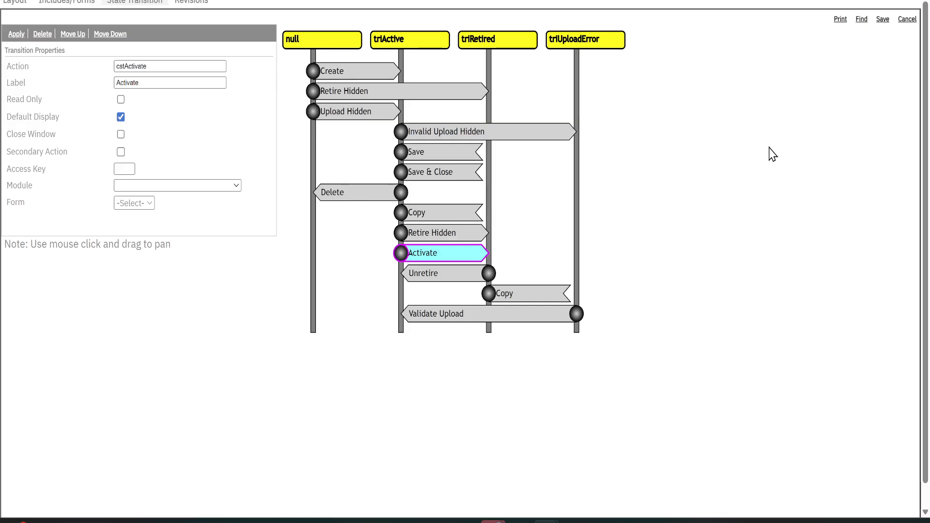